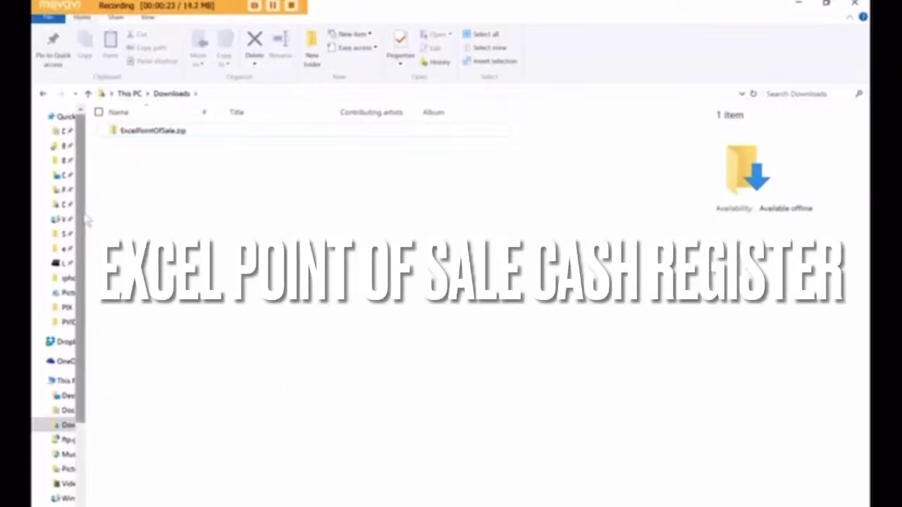
Step: Extract ExcelPointOfSale.zip to the suggested folder and open the inner ExcelPointOfSale folder
{"action": "right_click", "coordinate": [144, 132]}
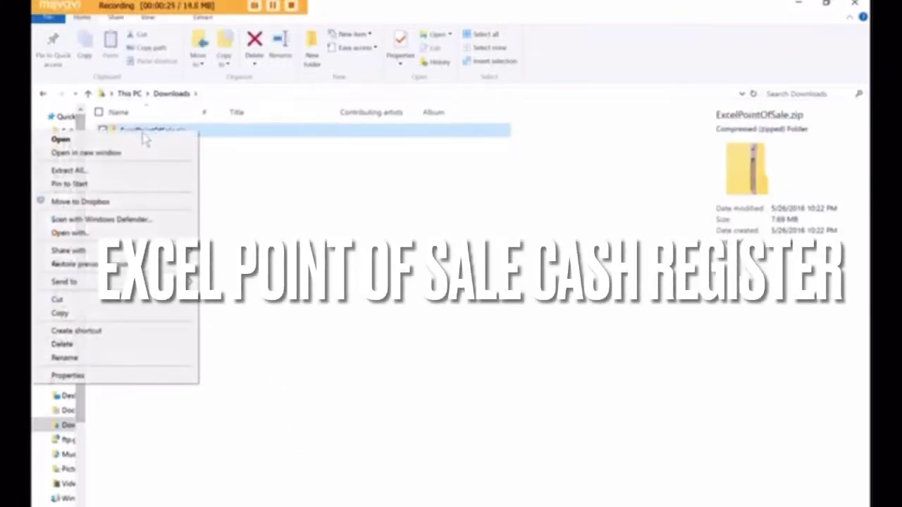
{"action": "left_click", "coordinate": [122, 172]}
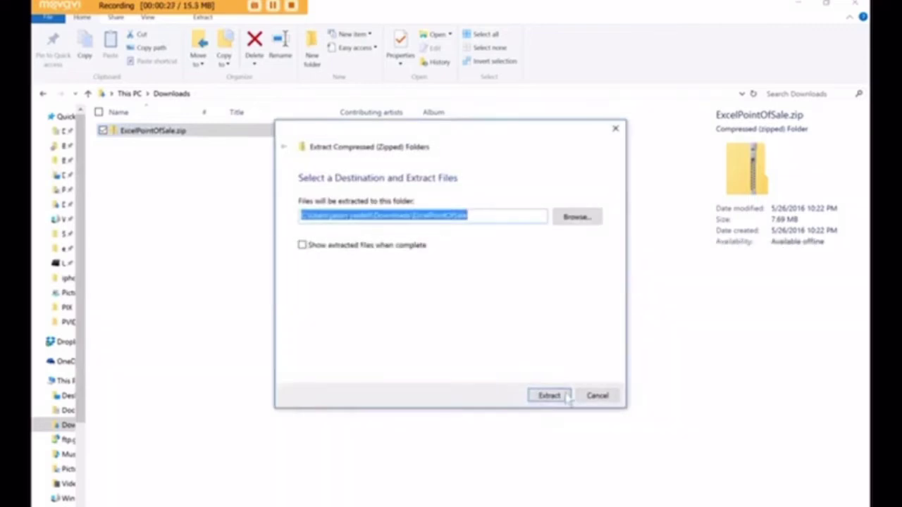
{"action": "left_click", "coordinate": [550, 396]}
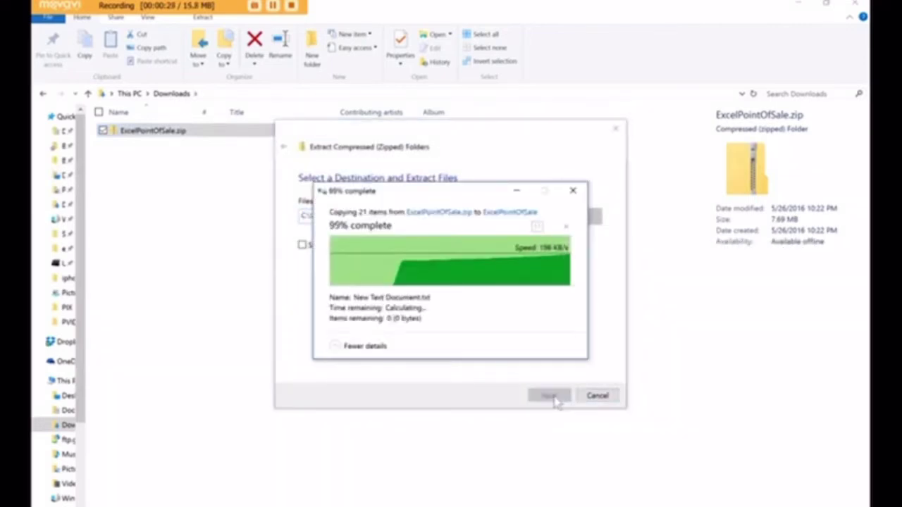
{"action": "left_click", "coordinate": [376, 332]}
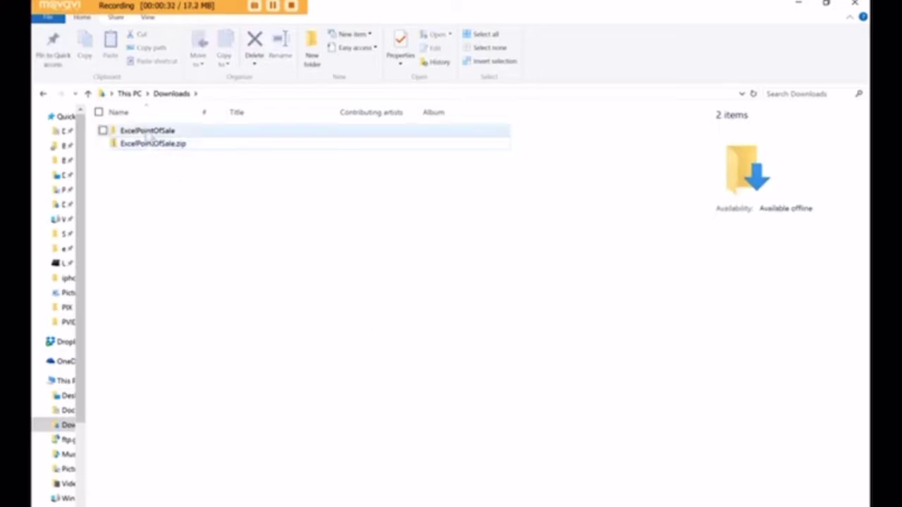
{"action": "double_click", "coordinate": [149, 133]}
{"action": "double_click", "coordinate": [148, 132]}
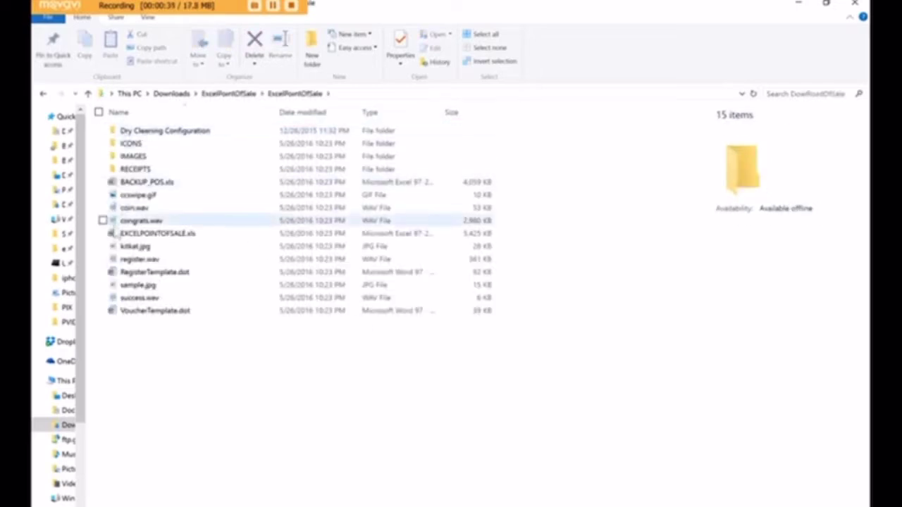
Step: Open EXCELPOINTOFSALE.xls and enable editing so its setup can run
{"action": "double_click", "coordinate": [168, 235]}
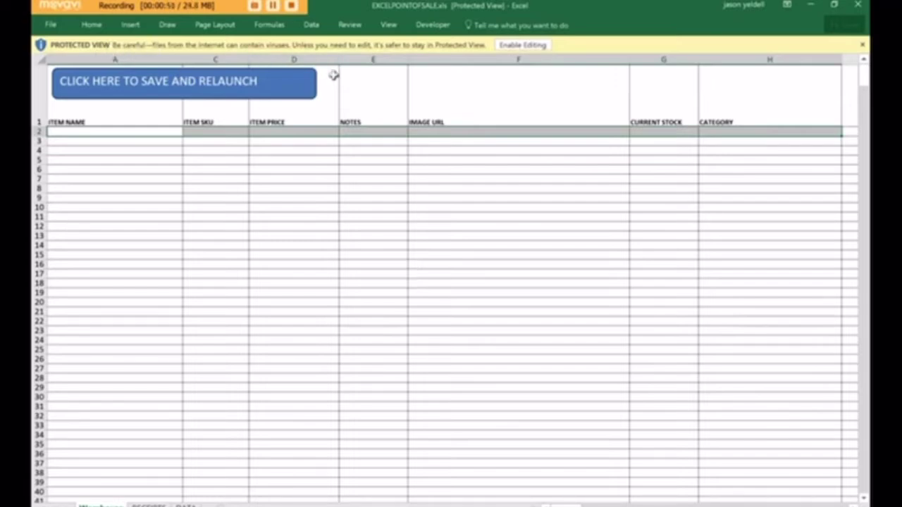
{"action": "left_click", "coordinate": [522, 44]}
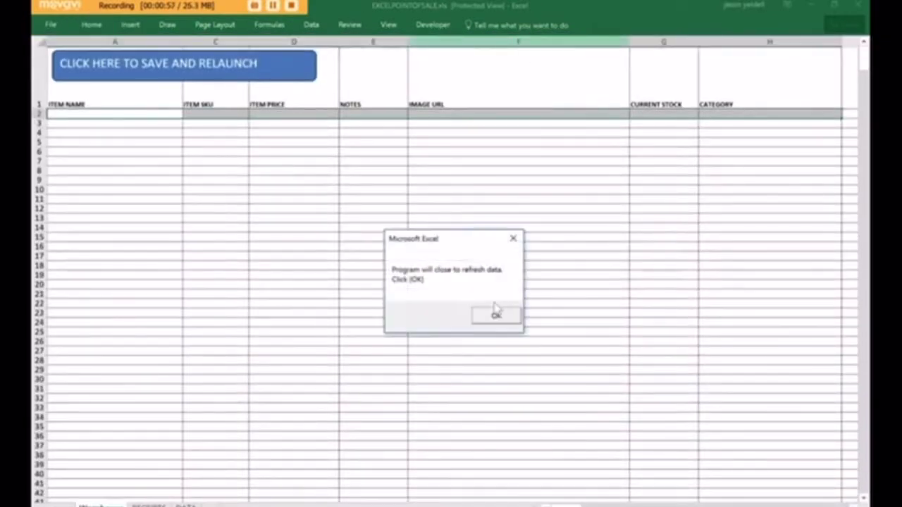
Step: Accept the closing notice and reopen EXCELPOINTOFSALE.xls from File Explorer
{"action": "left_click", "coordinate": [496, 316]}
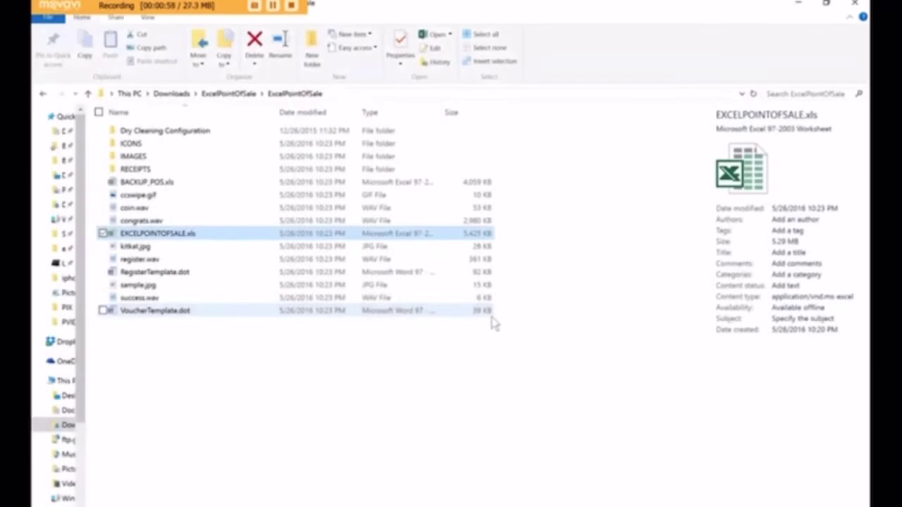
{"action": "left_click", "coordinate": [330, 387]}
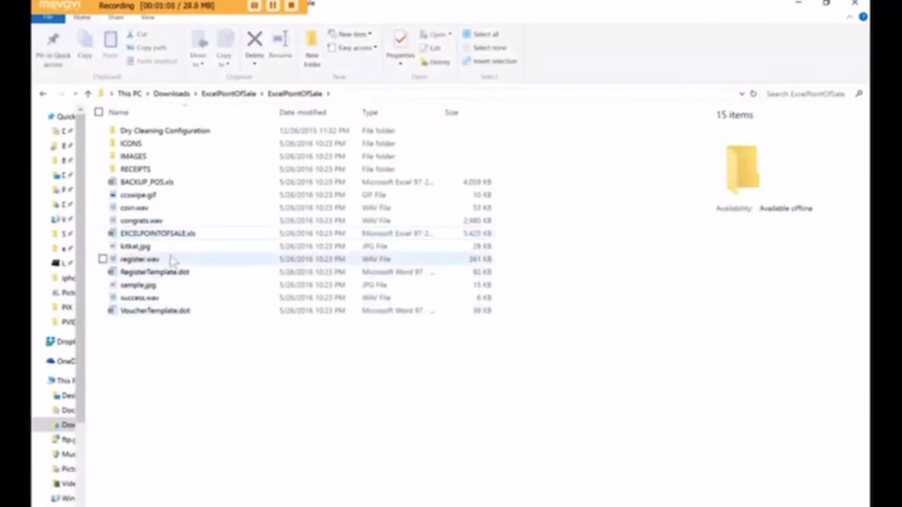
{"action": "left_click", "coordinate": [156, 235]}
{"action": "double_click", "coordinate": [158, 240]}
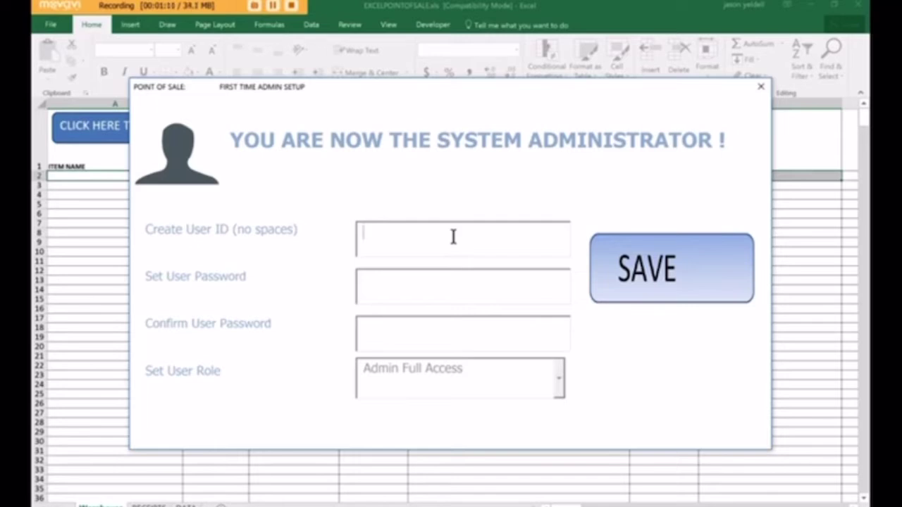
Step: Create the first admin account with a user ID and password, then save and confirm it
{"action": "type", "text": "jyeldell"}
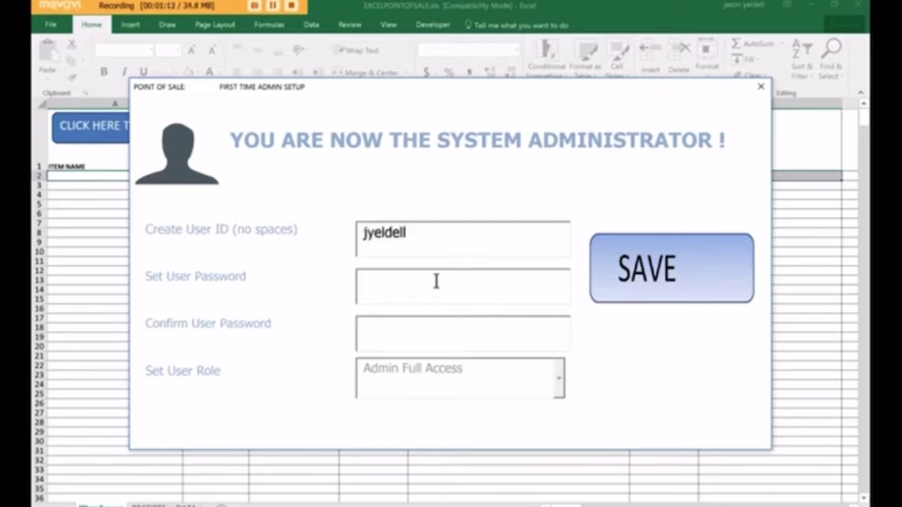
{"action": "left_click", "coordinate": [434, 283]}
{"action": "type", "text": "12345123"}
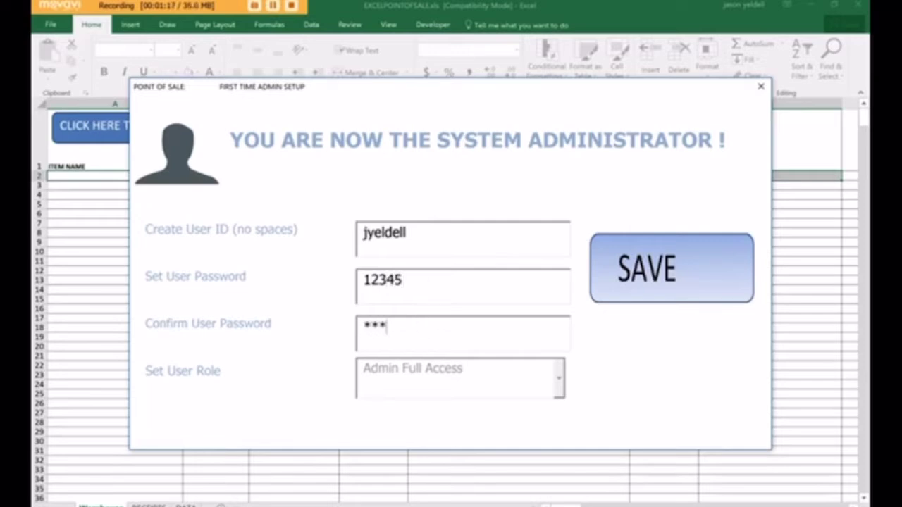
{"action": "type", "text": "45"}
{"action": "left_click", "coordinate": [652, 267]}
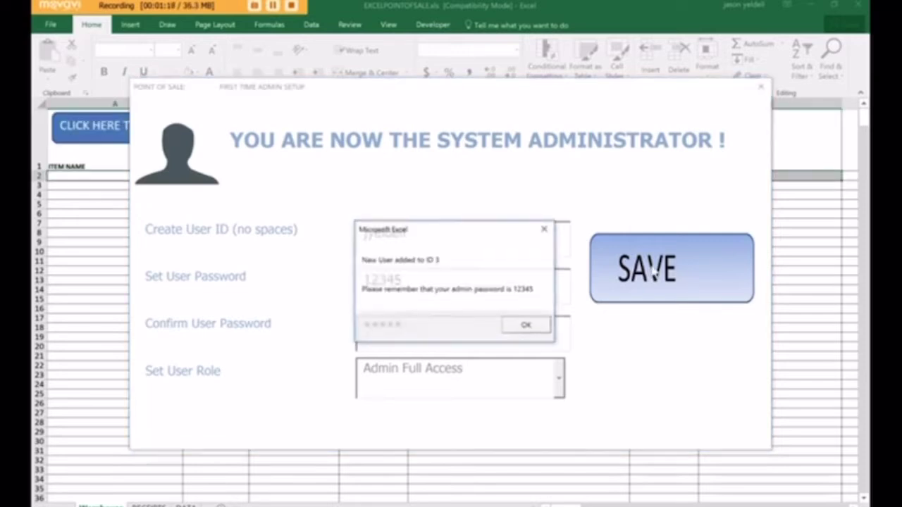
{"action": "left_click", "coordinate": [525, 325]}
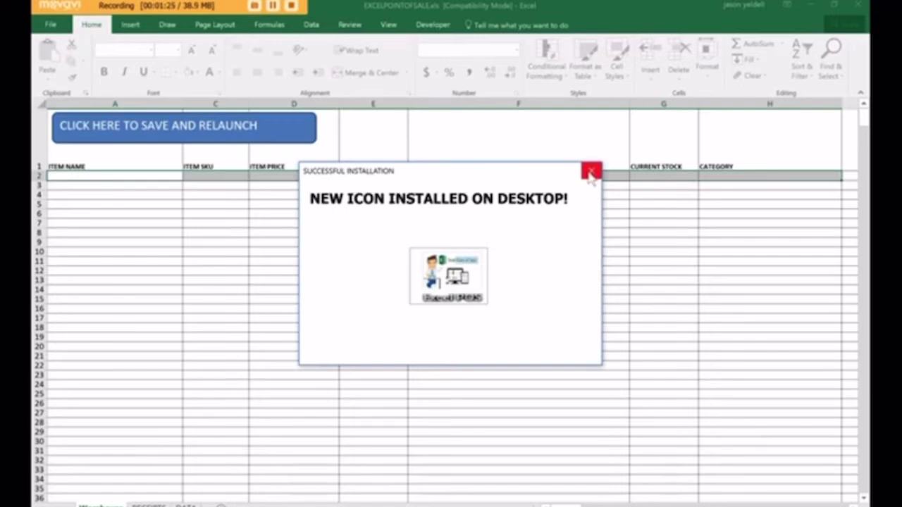
Step: Dismiss the installation notice and log into Admin Settings as the new admin user
{"action": "left_click", "coordinate": [590, 172]}
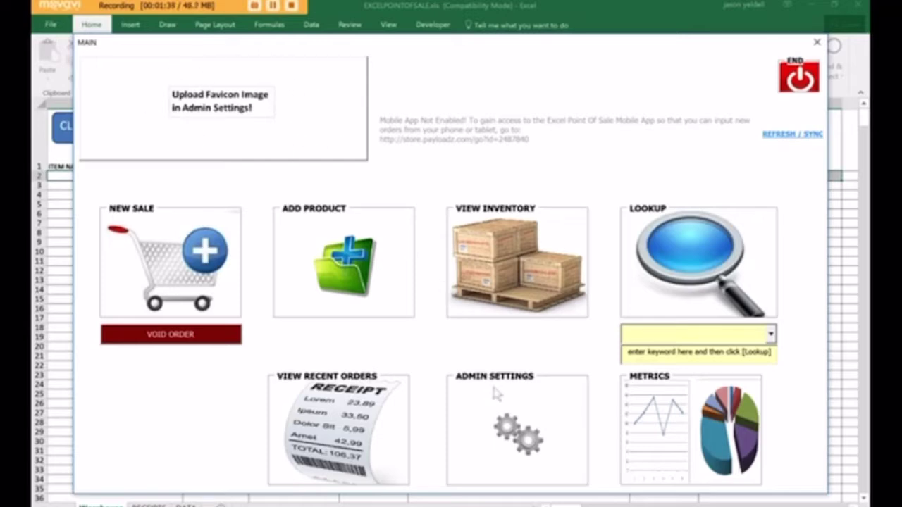
{"action": "left_click", "coordinate": [513, 433]}
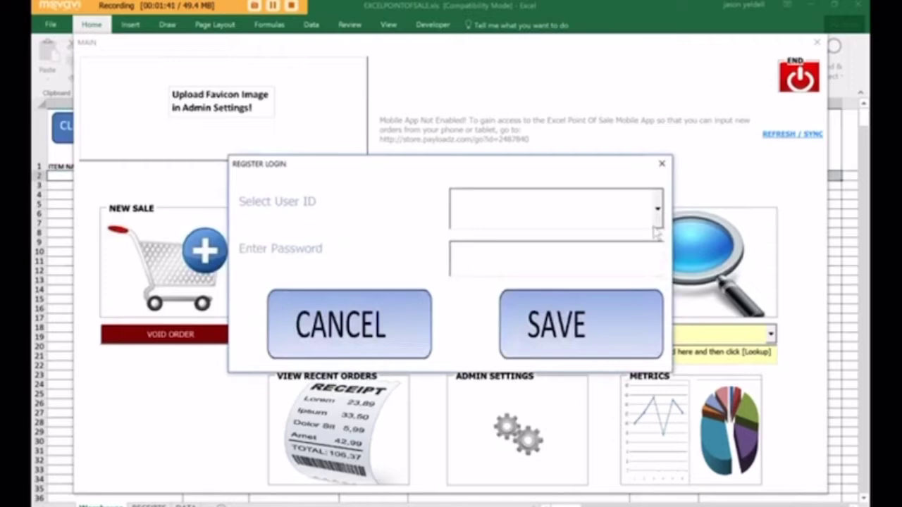
{"action": "left_click", "coordinate": [656, 210]}
{"action": "left_click", "coordinate": [622, 255]}
{"action": "left_click", "coordinate": [583, 261]}
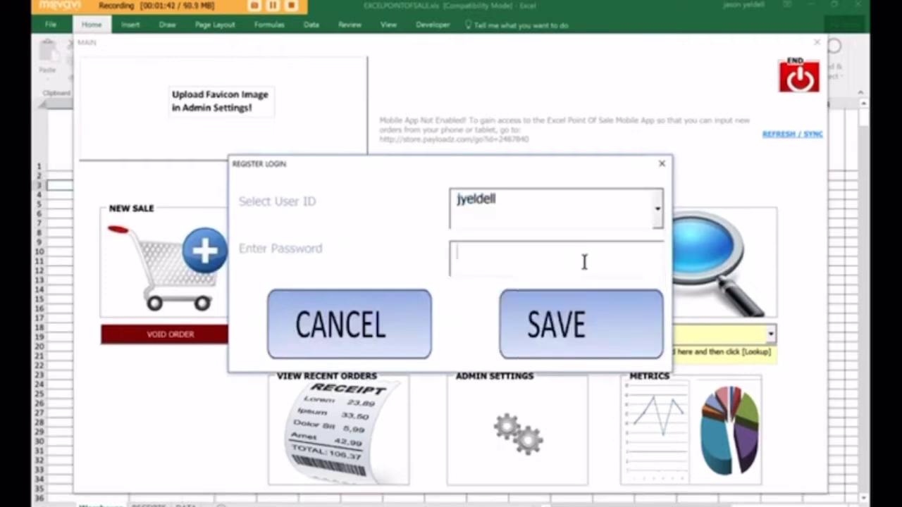
{"action": "type", "text": "*****"}
Step: Log into Admin Setup and set the branding name to Jason's Candy Shoppe
{"action": "left_click", "coordinate": [568, 321]}
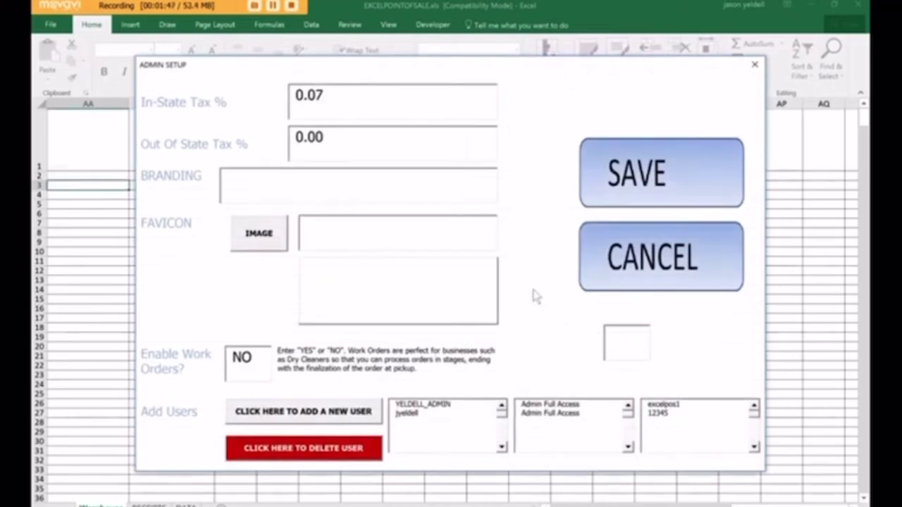
{"action": "left_click", "coordinate": [265, 184]}
{"action": "type", "text": "Jason's "}
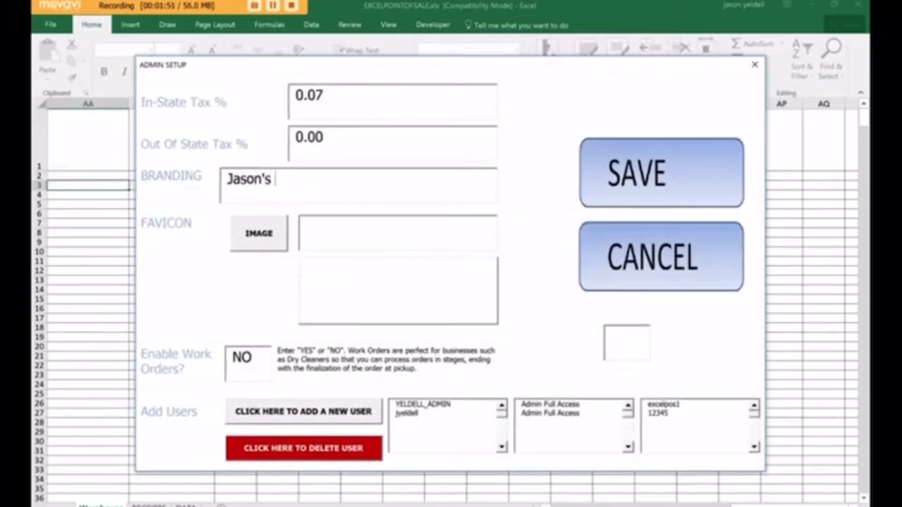
{"action": "type", "text": "Candy Shoppe"}
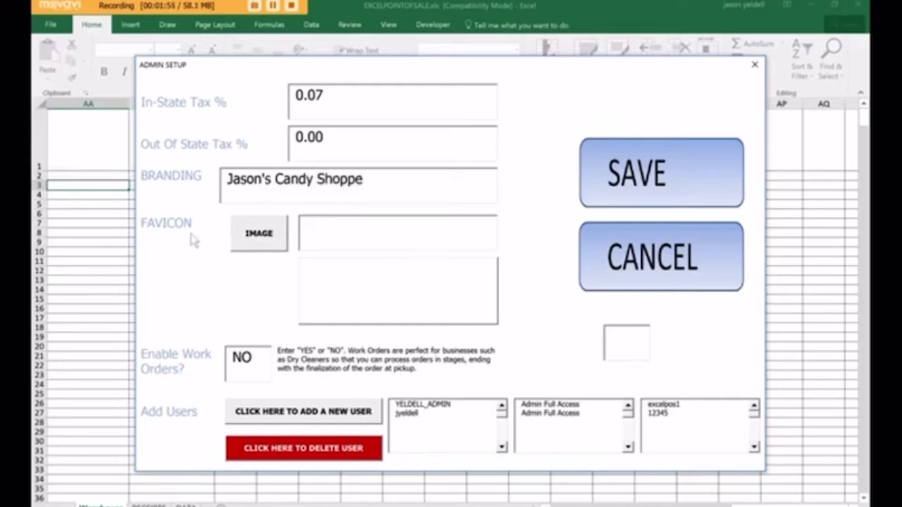
Step: Choose the candyStore picture from Pictures as the register's favicon image
{"action": "left_click", "coordinate": [260, 236]}
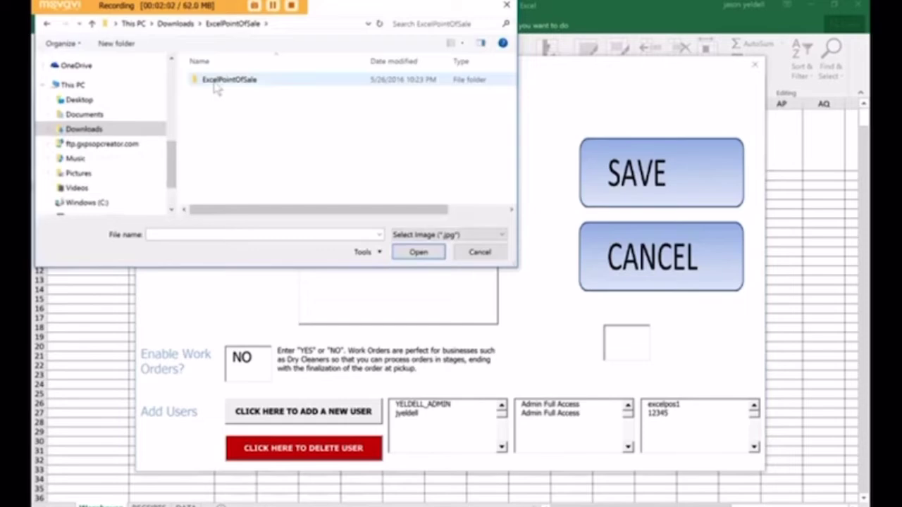
{"action": "double_click", "coordinate": [215, 105]}
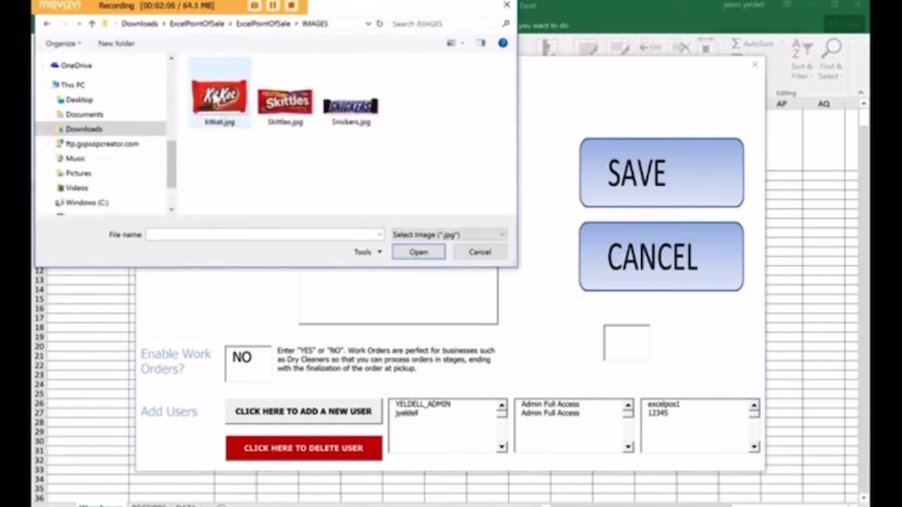
{"action": "left_click", "coordinate": [78, 173]}
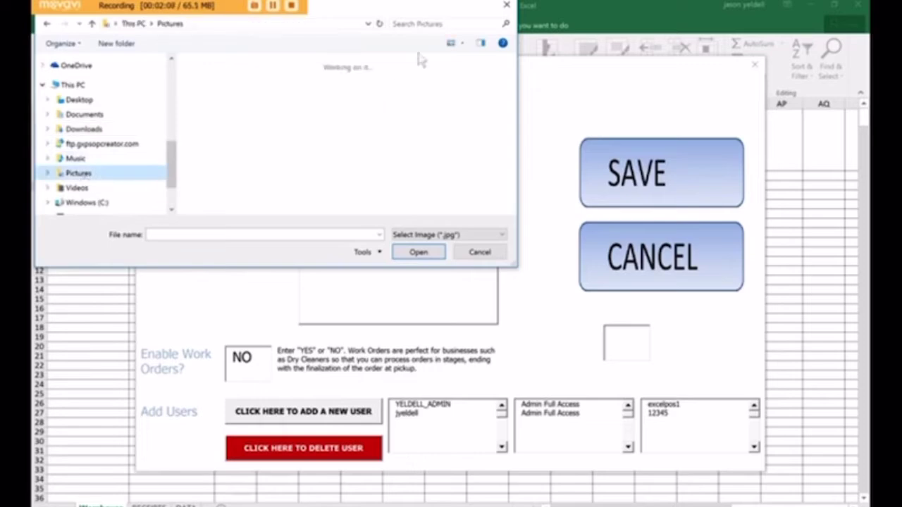
{"action": "left_click", "coordinate": [418, 24]}
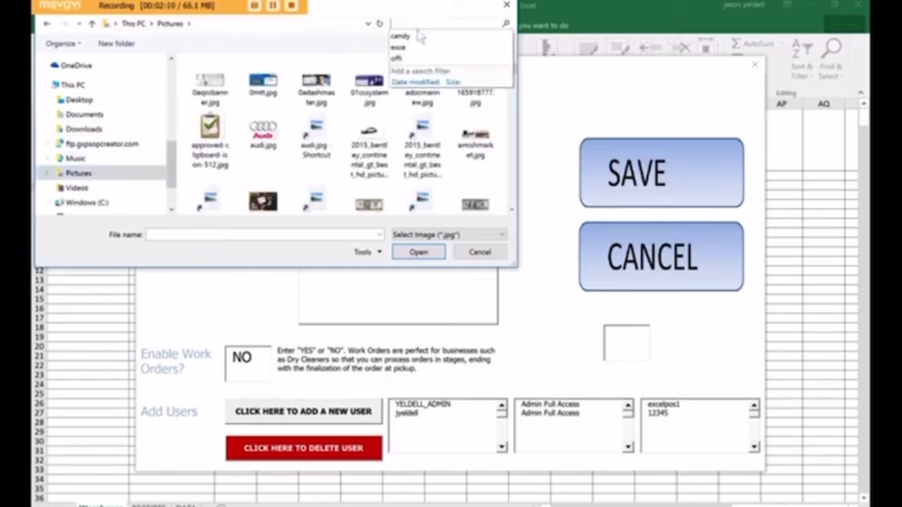
{"action": "left_click", "coordinate": [416, 33]}
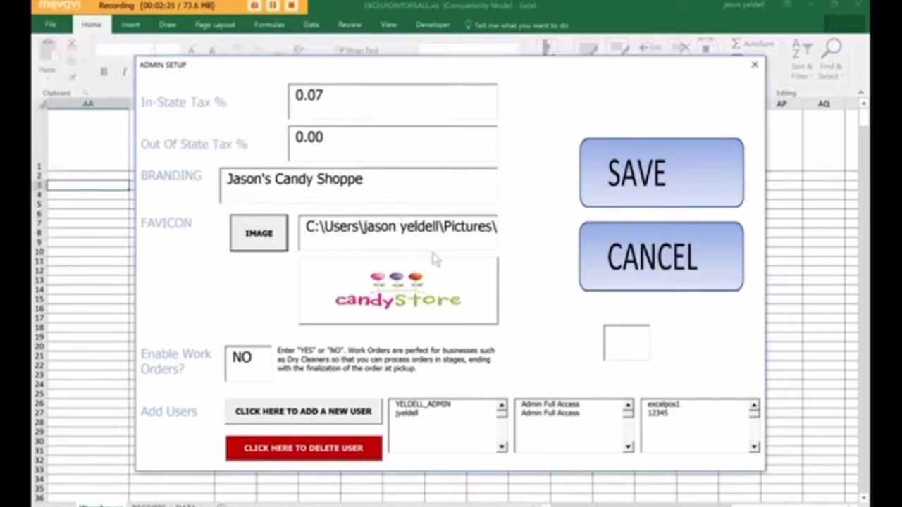
Step: Save the admin settings, then log in as the register user to reach the New Item form
{"action": "left_click", "coordinate": [652, 185]}
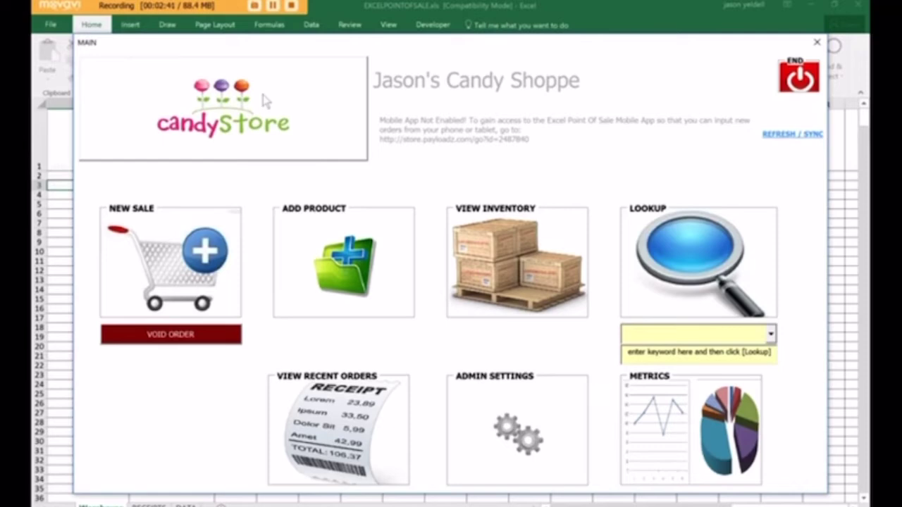
{"action": "left_click", "coordinate": [345, 271]}
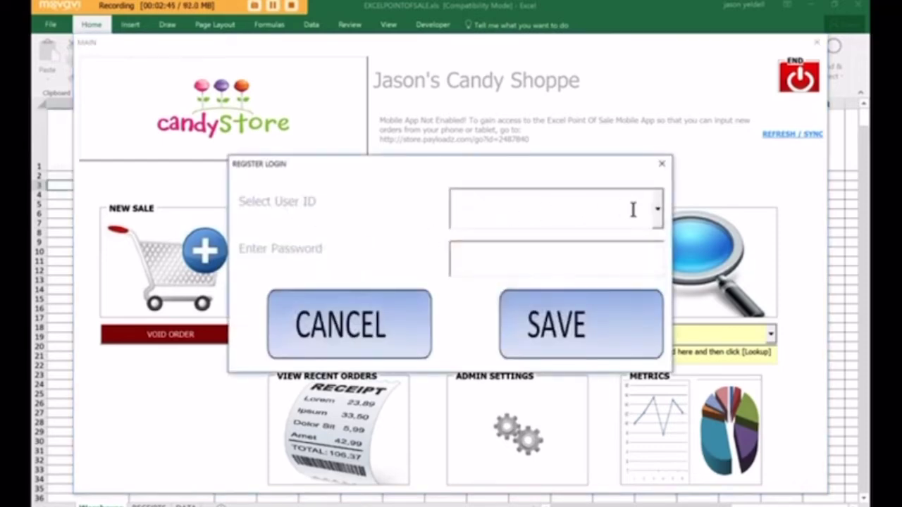
{"action": "left_click", "coordinate": [657, 219]}
{"action": "left_click", "coordinate": [619, 256]}
{"action": "left_click", "coordinate": [614, 249]}
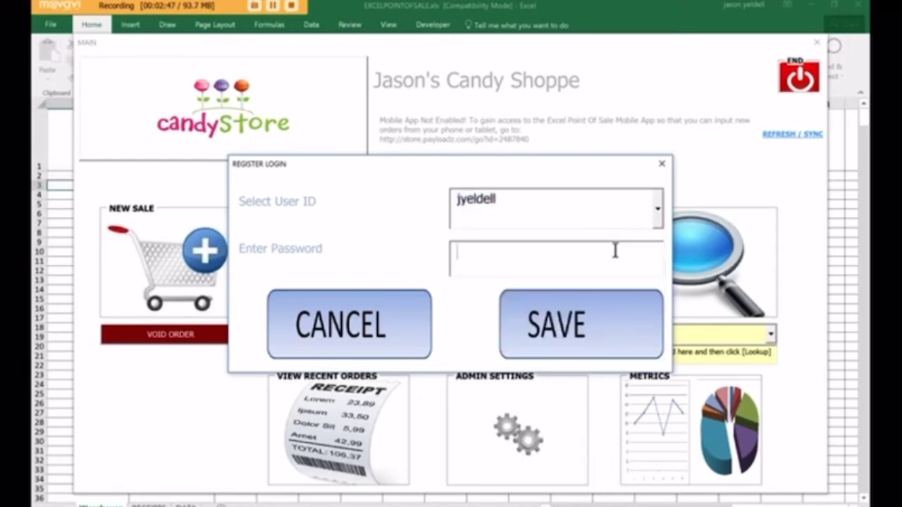
{"action": "type", "text": "12345"}
{"action": "left_click", "coordinate": [575, 311]}
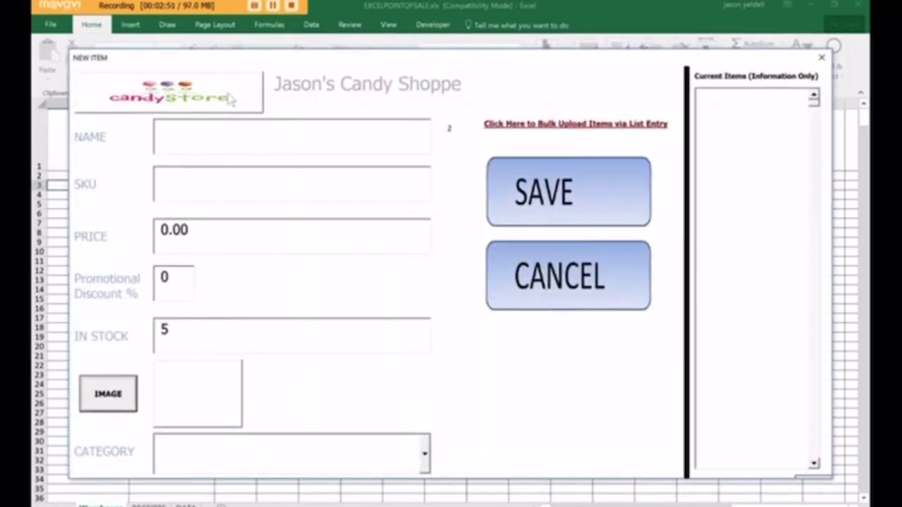
Step: Enter product name KIT KATS, SKU 0987654 and price 1.29
{"action": "left_click", "coordinate": [218, 136]}
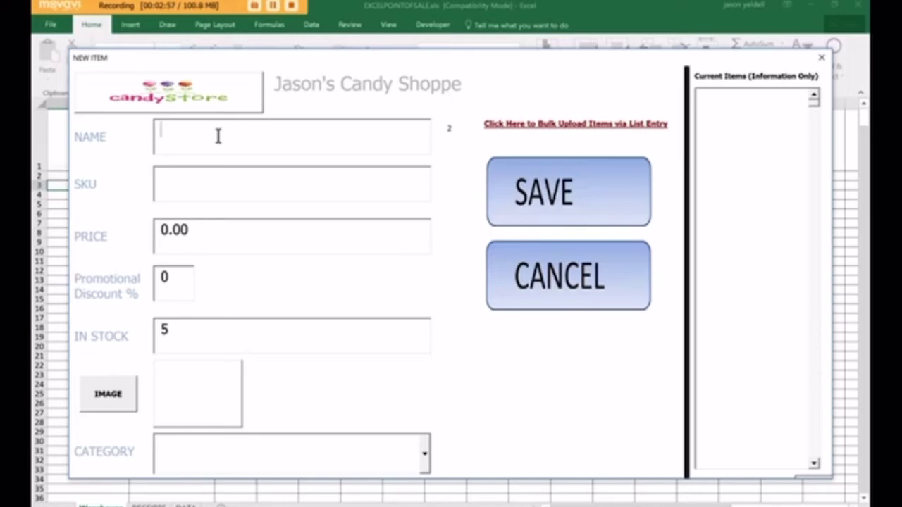
{"action": "type", "text": "KIT KATS"}
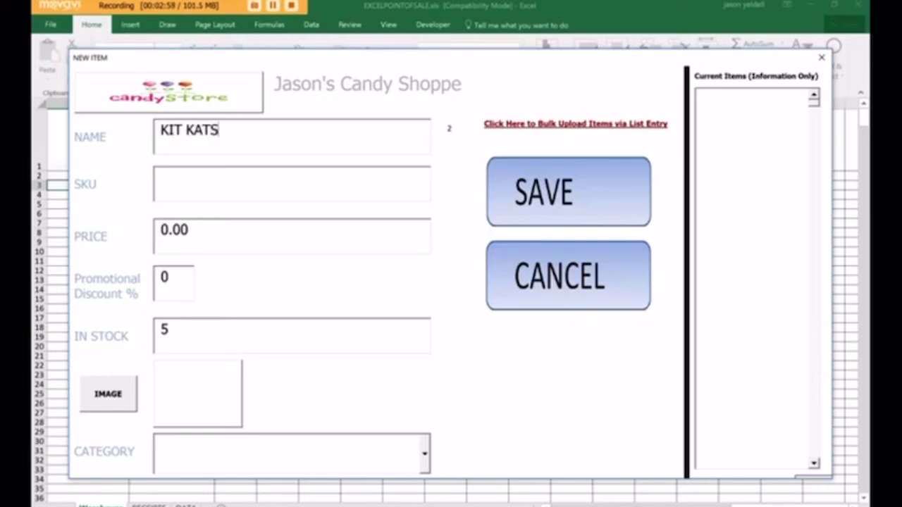
{"action": "left_click", "coordinate": [193, 183]}
{"action": "type", "text": "0987654"}
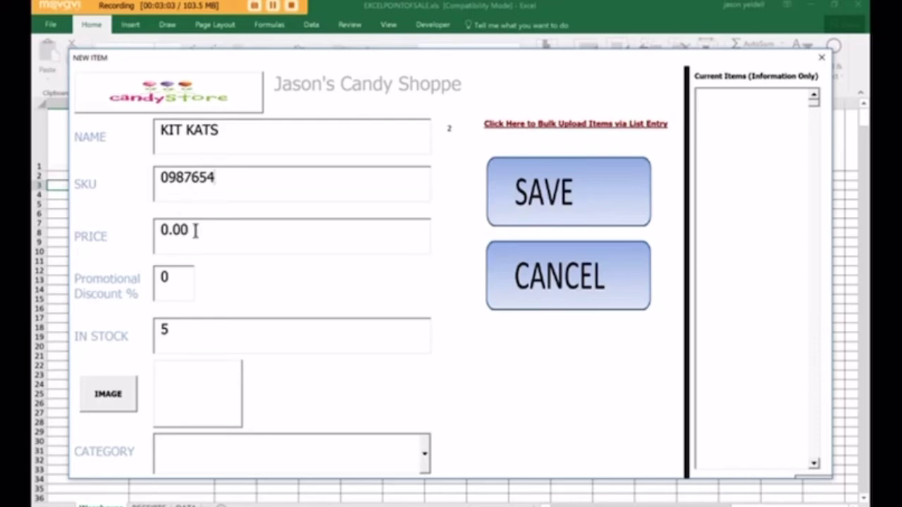
{"action": "double_click", "coordinate": [195, 232]}
{"action": "type", "text": "1.29"}
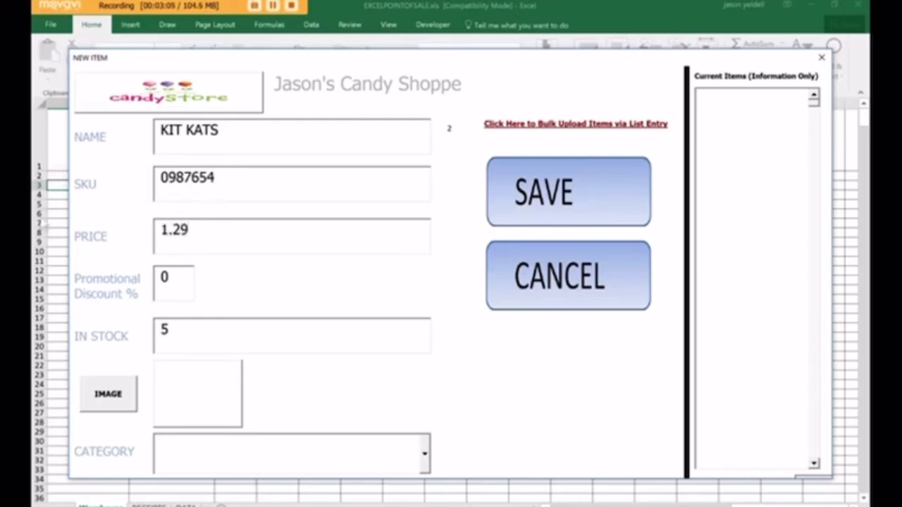
Step: Attach kitkat.jpg from the IMAGES folder and save KIT KATS as a new product
{"action": "left_click", "coordinate": [118, 395]}
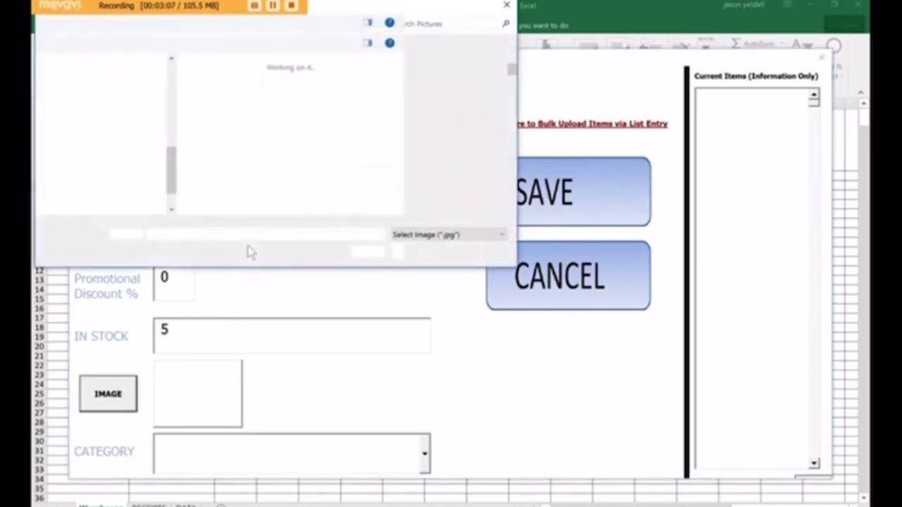
{"action": "left_click", "coordinate": [83, 109]}
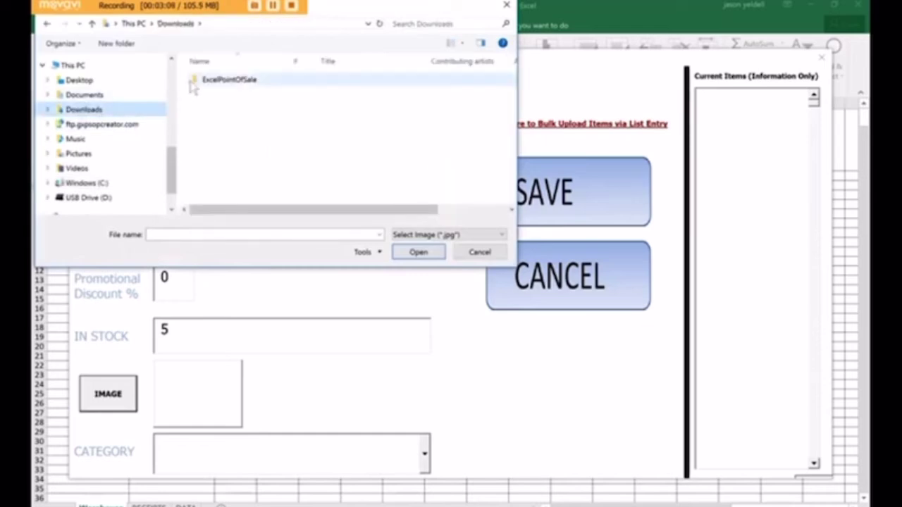
{"action": "double_click", "coordinate": [195, 81]}
{"action": "double_click", "coordinate": [222, 83]}
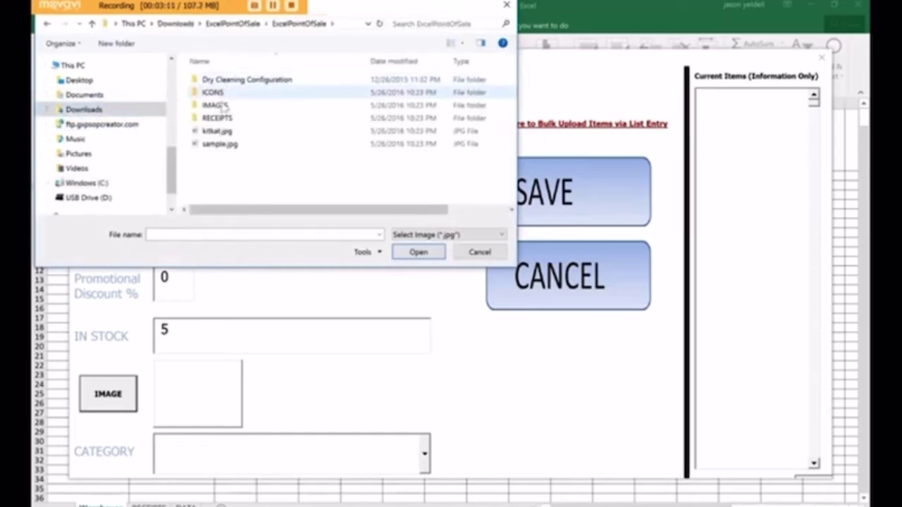
{"action": "double_click", "coordinate": [218, 106]}
{"action": "left_click", "coordinate": [221, 83]}
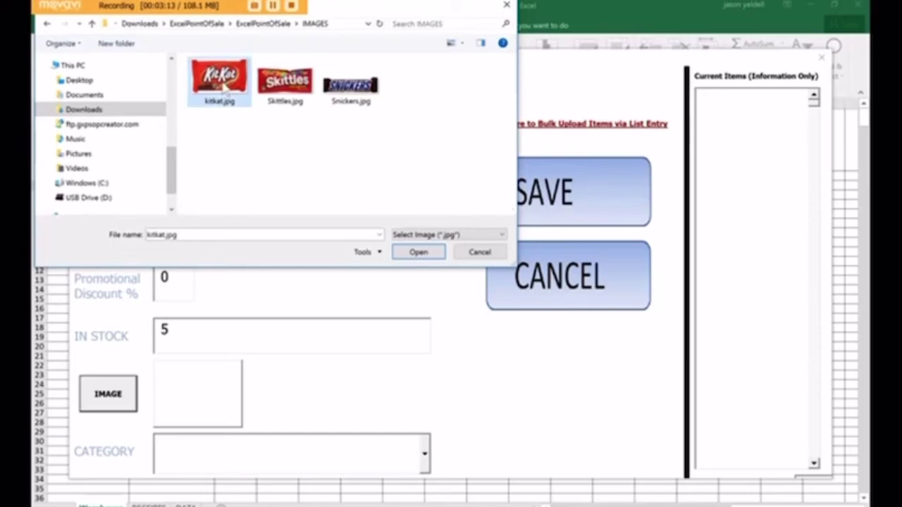
{"action": "double_click", "coordinate": [223, 85]}
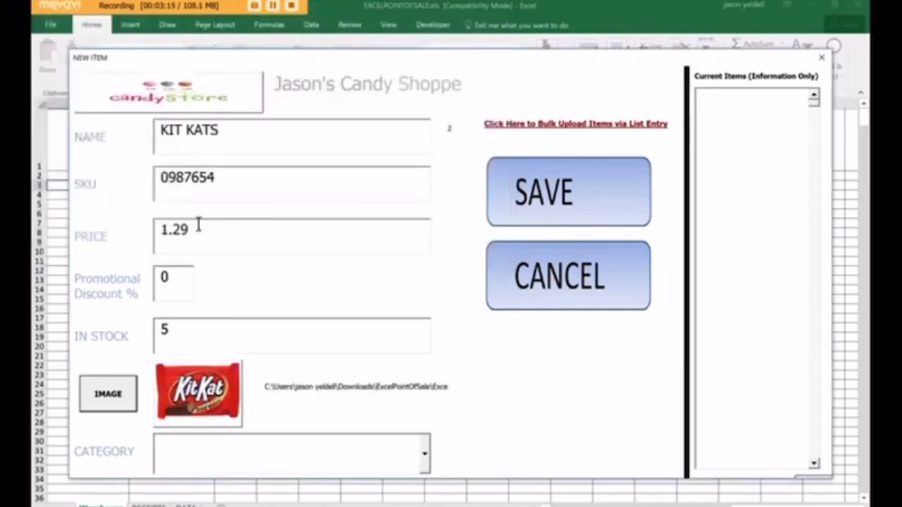
{"action": "left_click", "coordinate": [552, 208]}
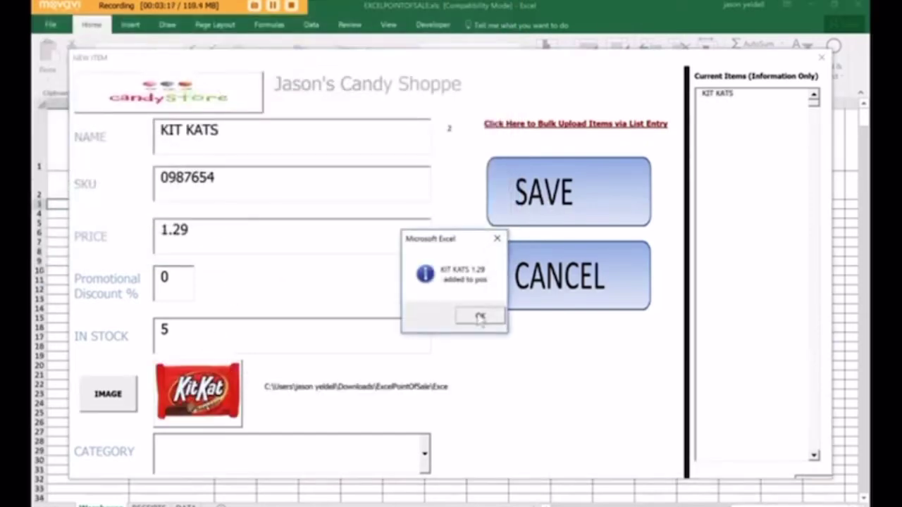
{"action": "left_click", "coordinate": [479, 317]}
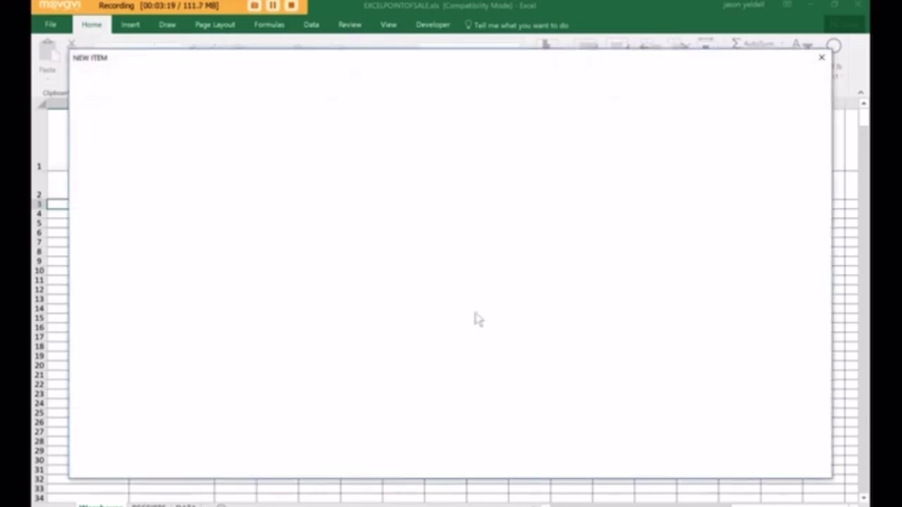
Step: Add Skittles with SKU 1234570 and the Skittles.jpg picture, saving it to the items list
{"action": "type", "text": "Skittles"}
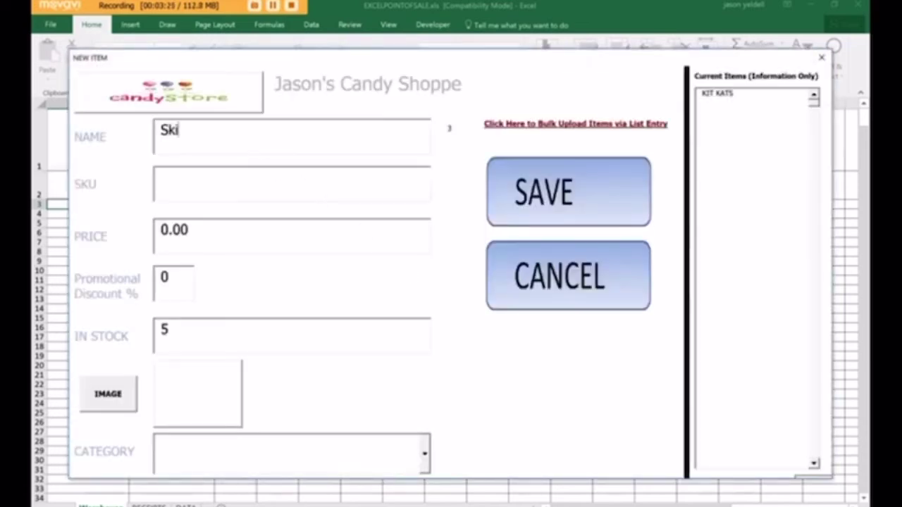
{"action": "left_click", "coordinate": [260, 183]}
{"action": "type", "text": "1234570"}
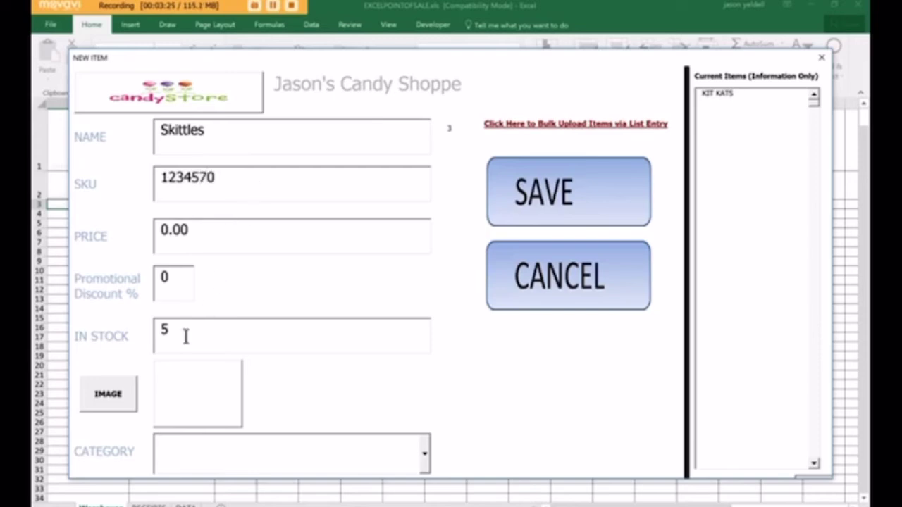
{"action": "left_click", "coordinate": [113, 398]}
{"action": "double_click", "coordinate": [285, 85]}
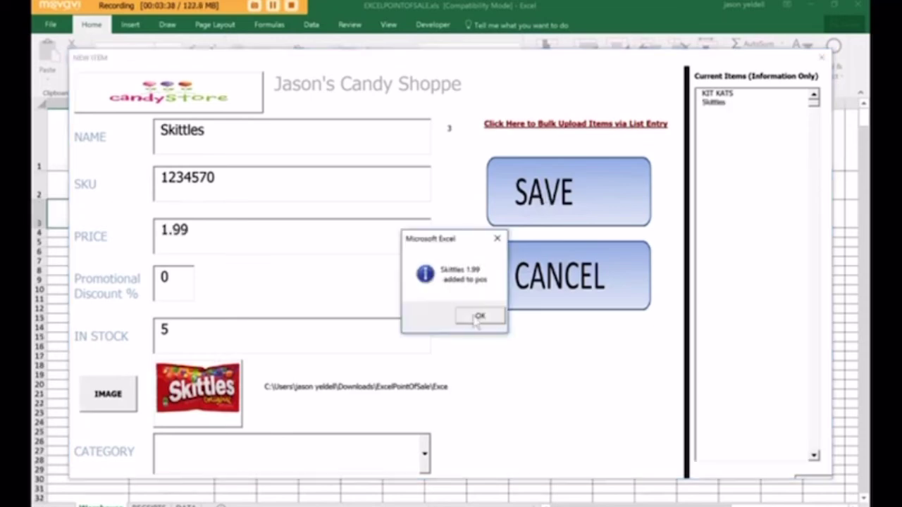
{"action": "left_click", "coordinate": [477, 318]}
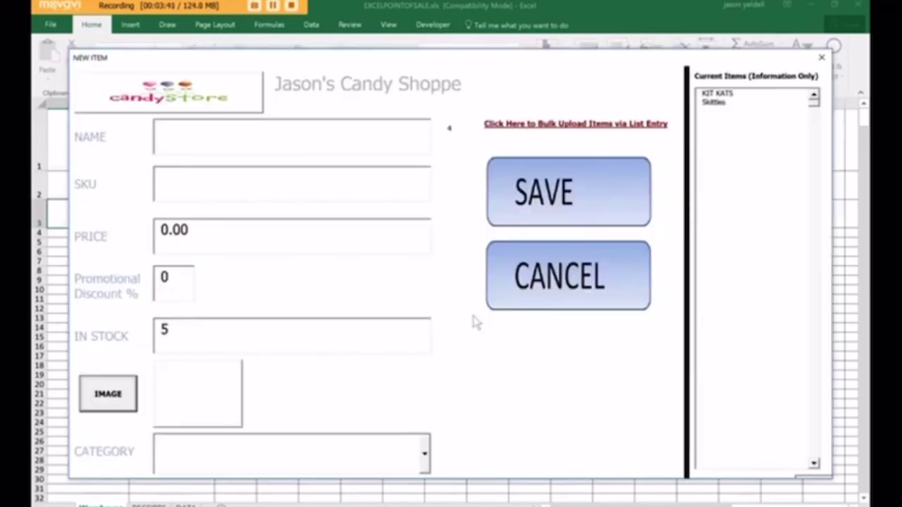
Step: Cancel the New Item form and start a new sale under the chosen Assigned Cashier ID
{"action": "left_click", "coordinate": [571, 269]}
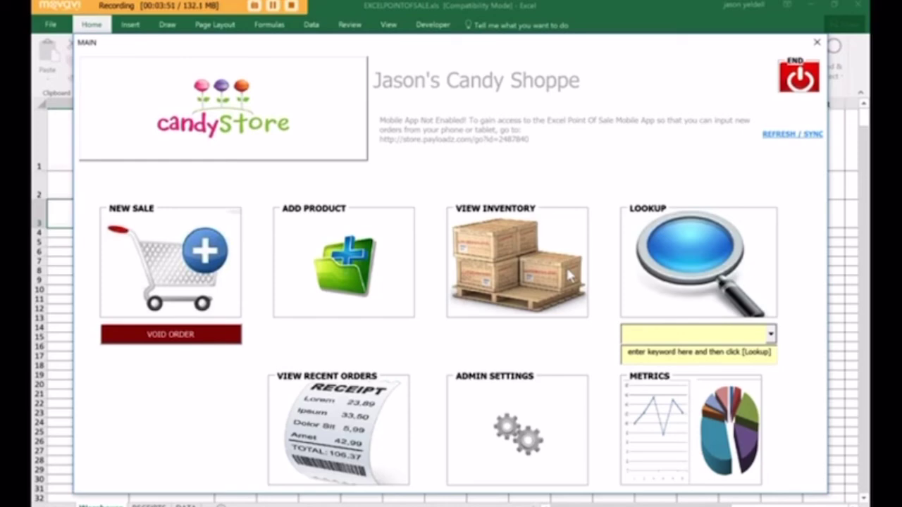
{"action": "left_click", "coordinate": [177, 267]}
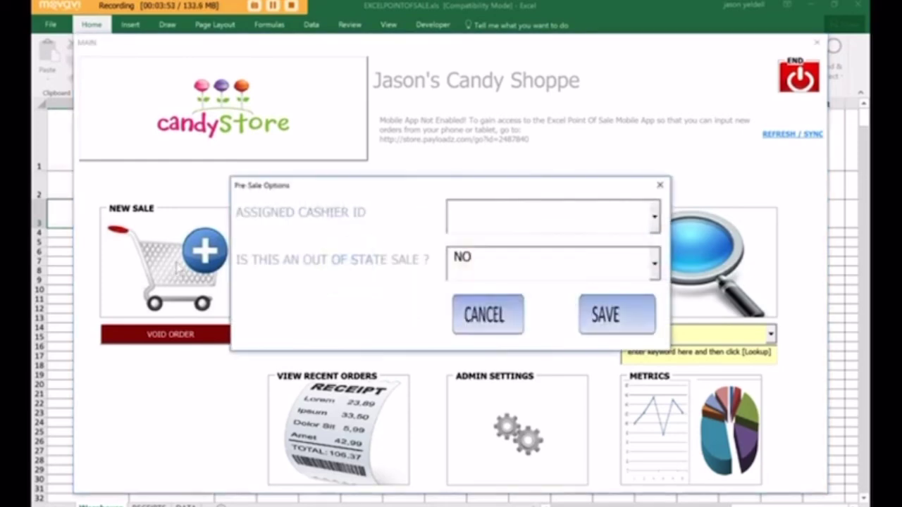
{"action": "left_click", "coordinate": [653, 217]}
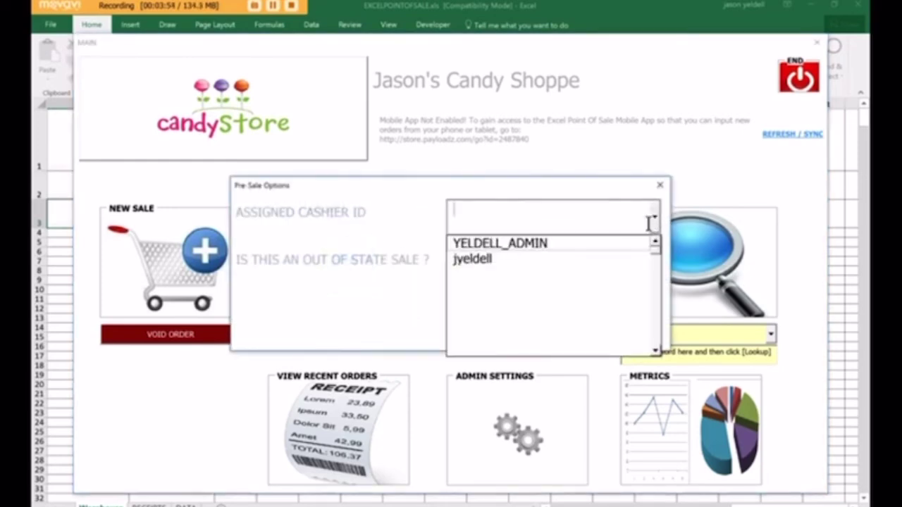
{"action": "left_click", "coordinate": [626, 260]}
{"action": "left_click", "coordinate": [622, 315]}
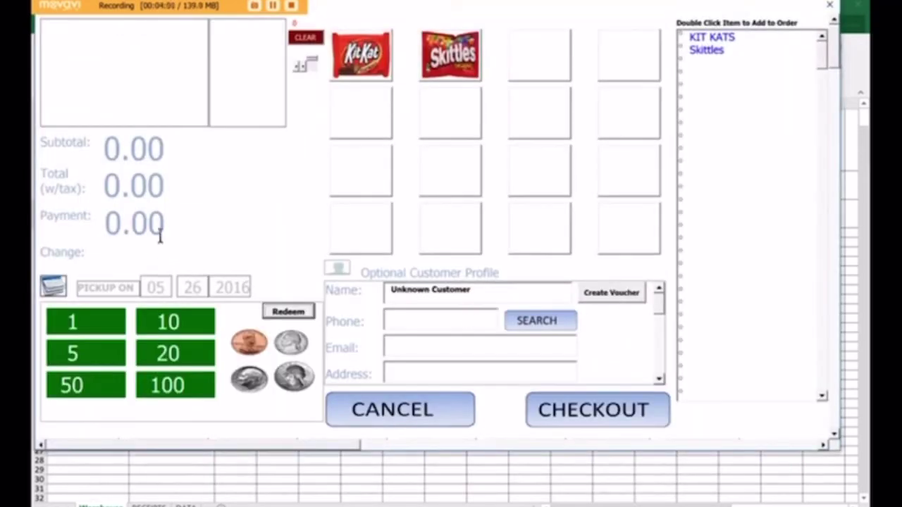
Step: Add two Skittles at 1.99 each and enter a 5.00 payment, leaving 0.74 change
{"action": "left_click", "coordinate": [454, 65]}
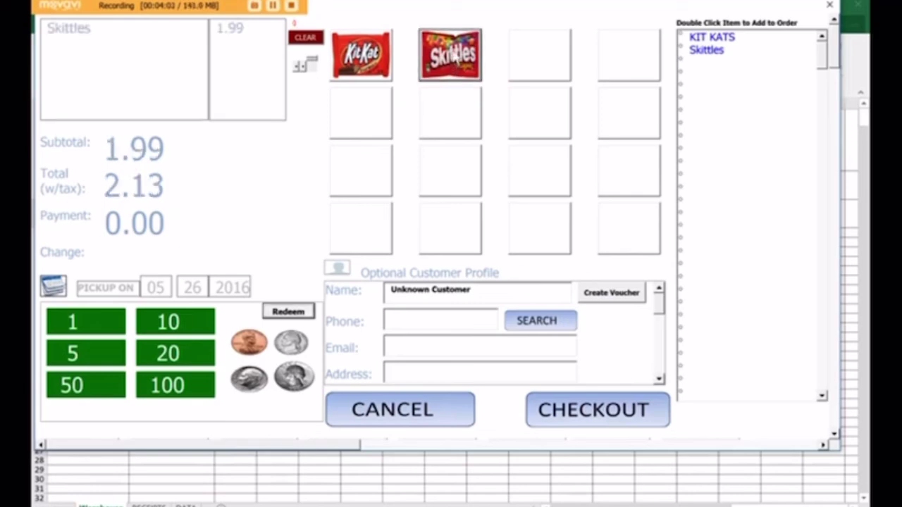
{"action": "left_click", "coordinate": [455, 56]}
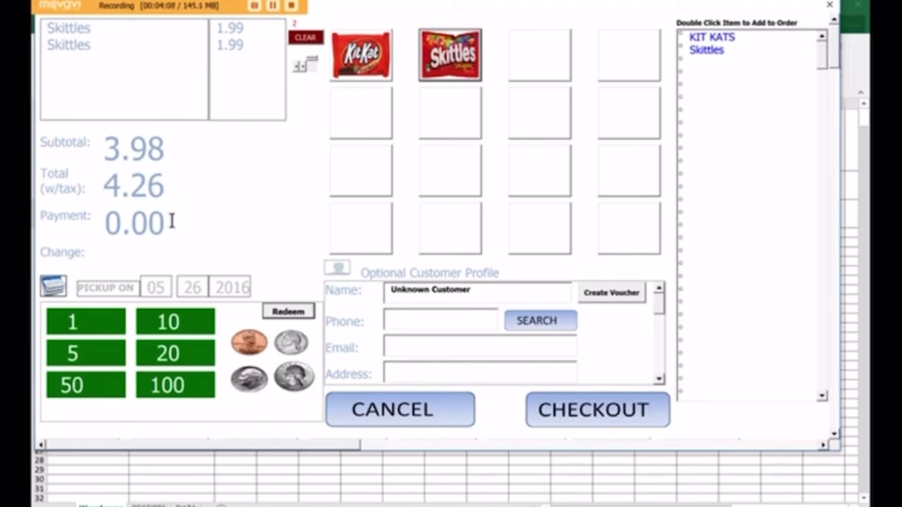
{"action": "left_click_drag", "start_coordinate": [171, 221], "coordinate": [91, 232]}
{"action": "type", "text": "5.00"}
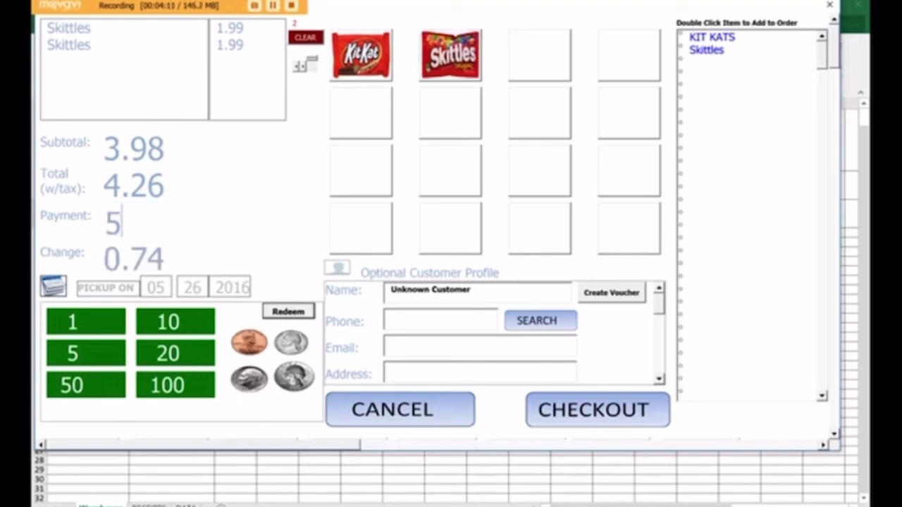